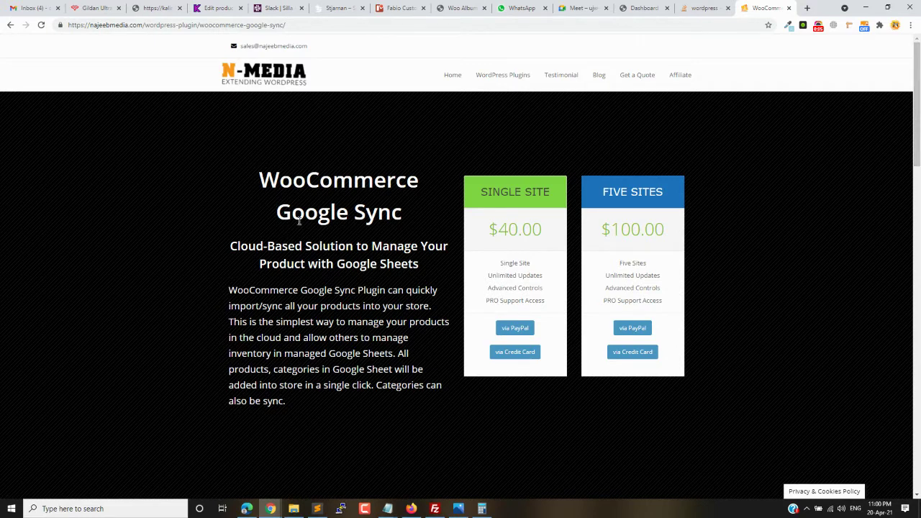
Highlight the WooCommerce Google Sync heading on the plugin page and dismiss the notification that appears.
drag(261, 180, 403, 214)
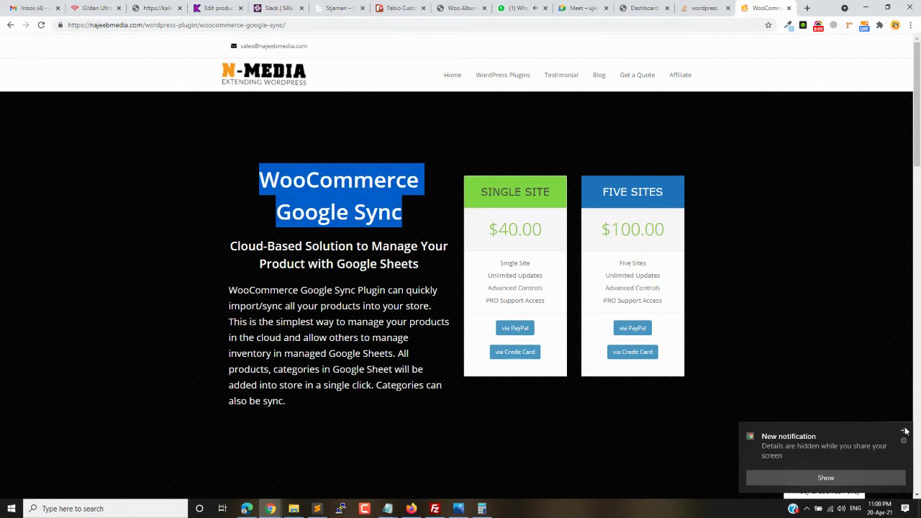
click(906, 432)
click(266, 173)
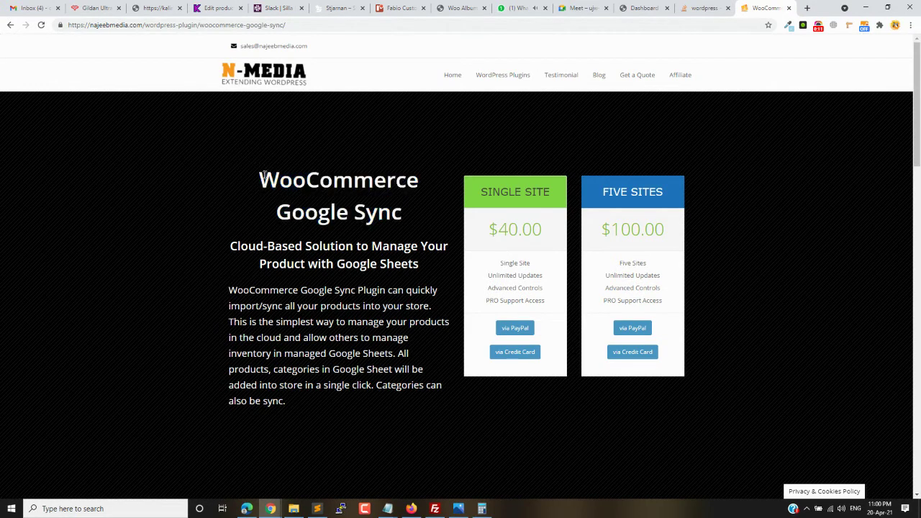
scroll(920, 146, down, 1)
scroll(919, 146, up, 1)
drag(261, 175, 417, 225)
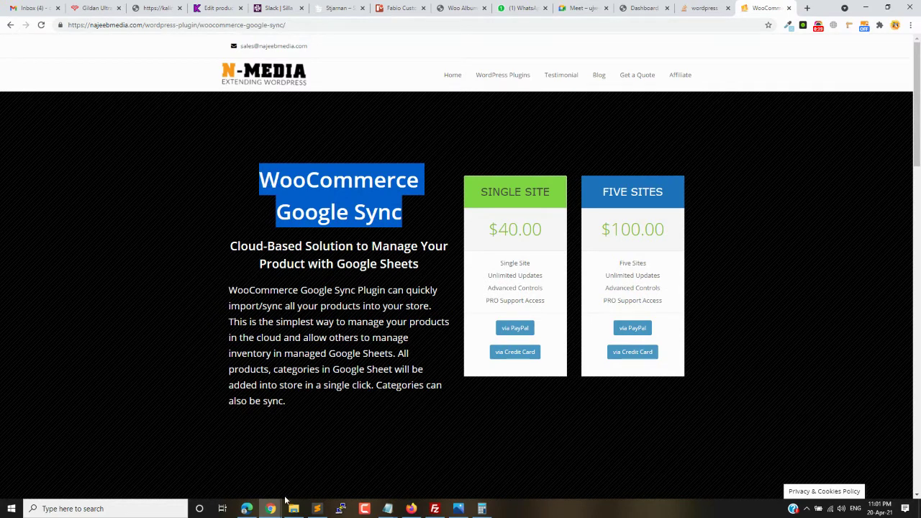
Switch to the MyStoreConnect spreadsheet and look across the columns of its products sheet.
click(270, 508)
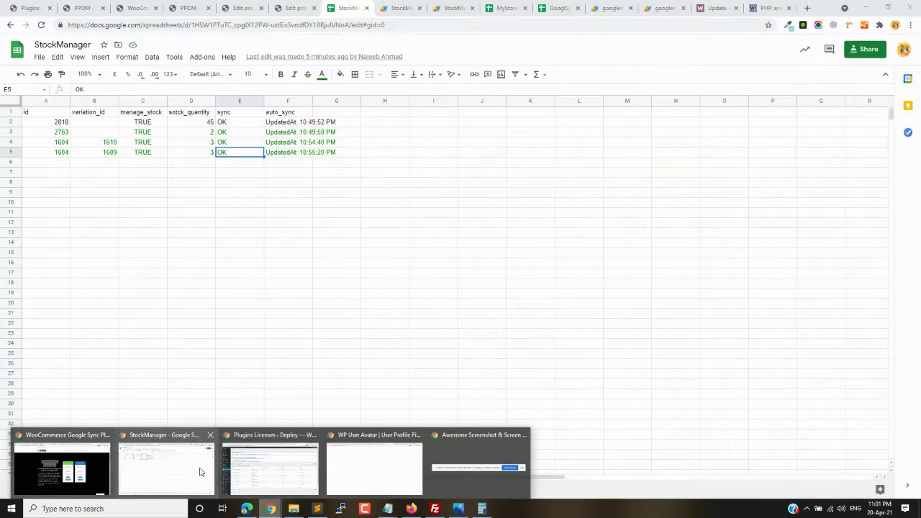
click(200, 471)
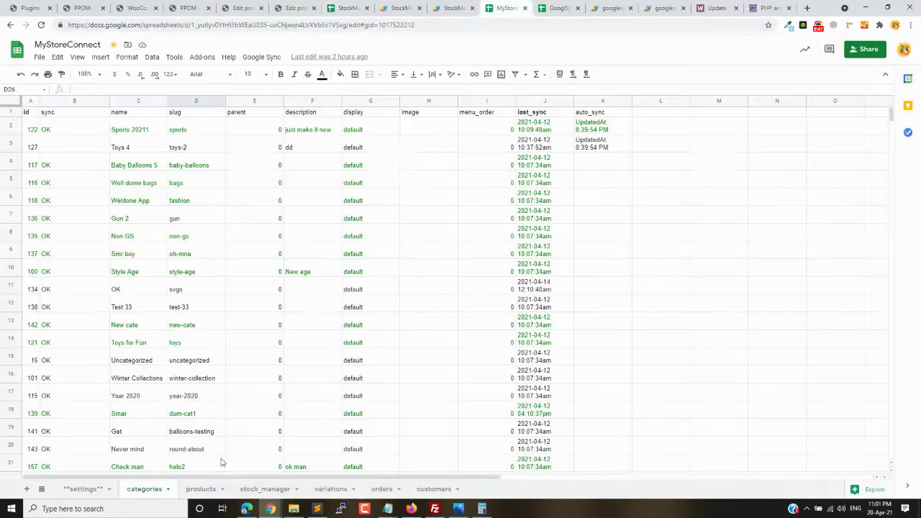
click(201, 489)
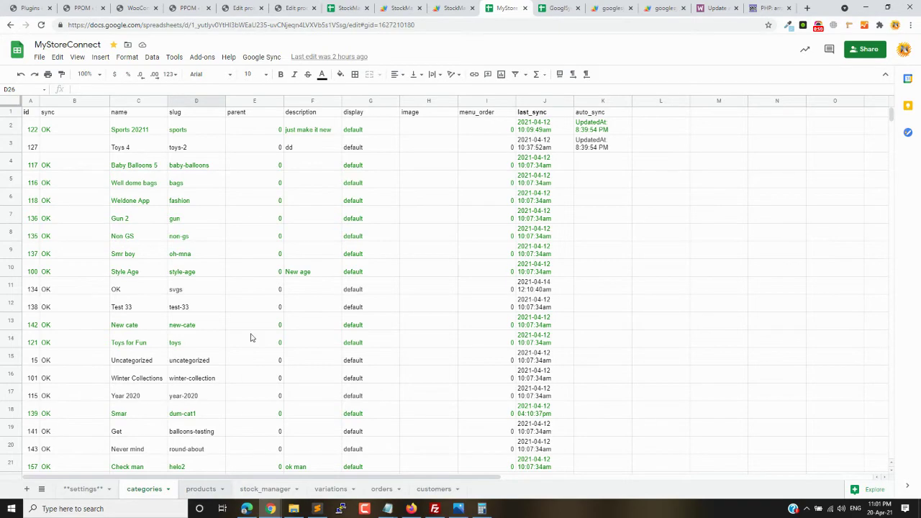
drag(290, 477, 134, 466)
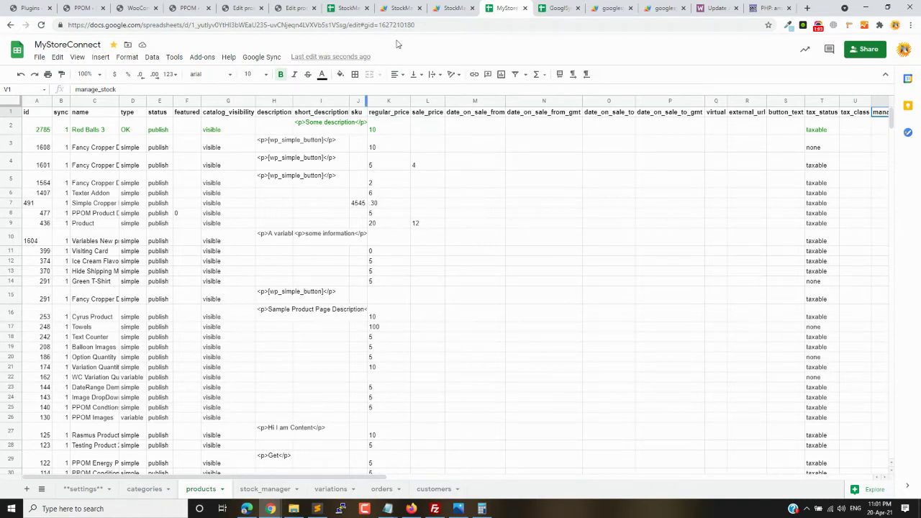
Return to the StockManager spreadsheet and review its id, variation_id, manage_stock and stock quantity columns.
click(352, 8)
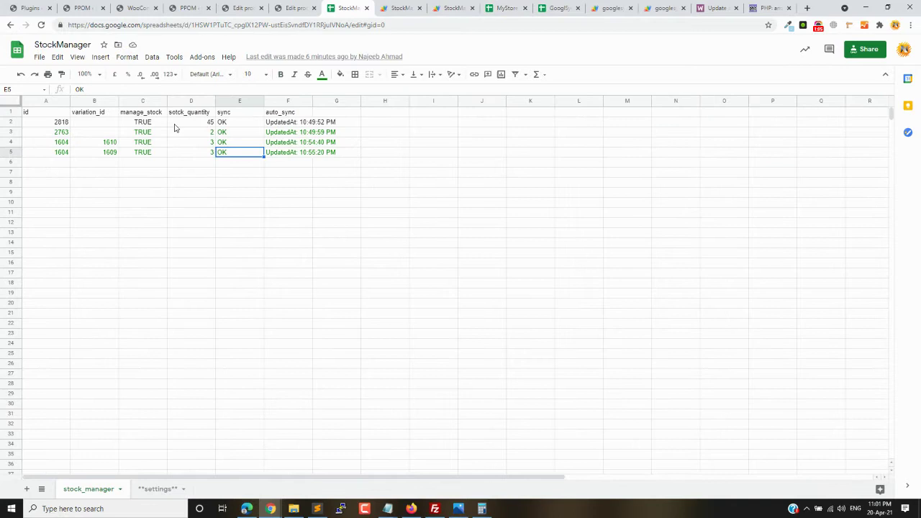
click(185, 117)
drag(198, 124, 199, 154)
drag(58, 124, 56, 171)
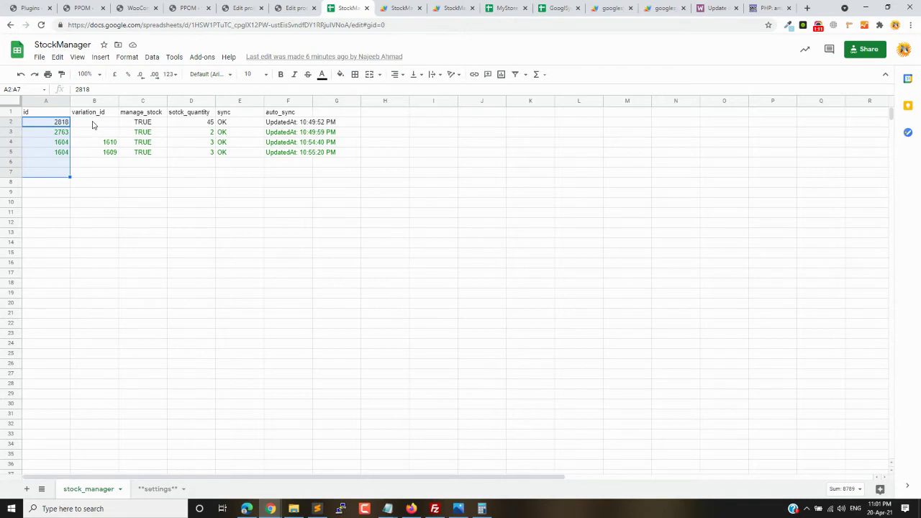
drag(92, 125, 89, 172)
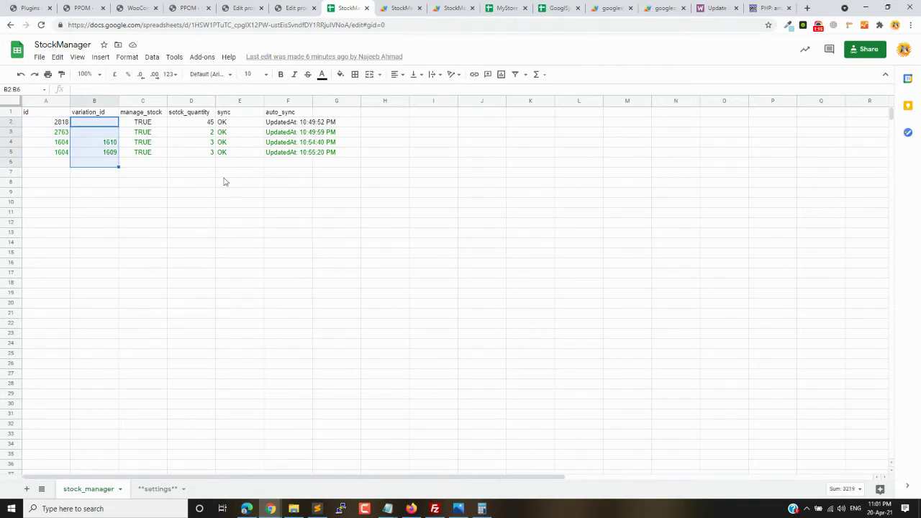
click(141, 154)
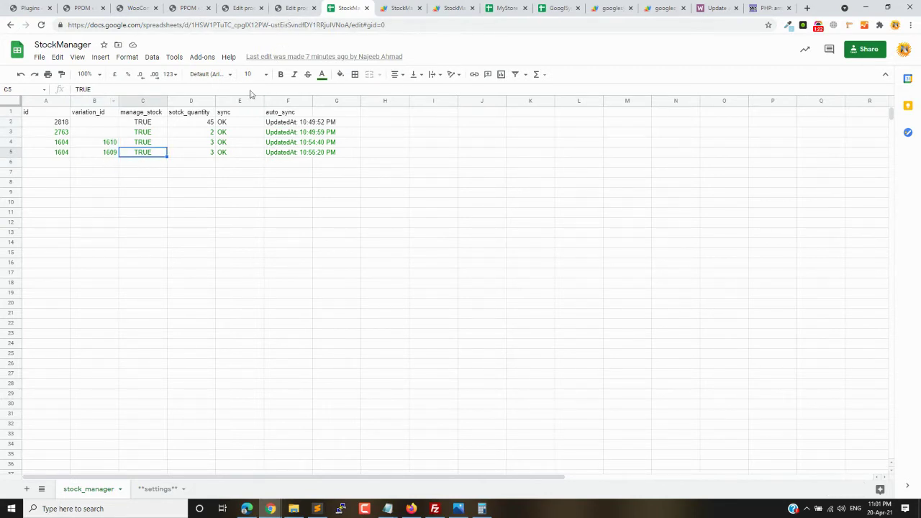
click(66, 124)
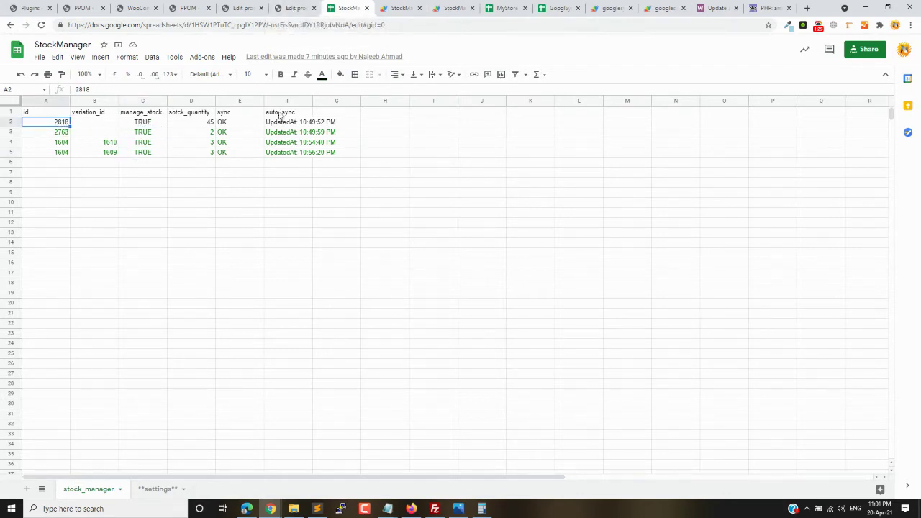
Open the store's full product list in the WordPress admin, discarding unsaved changes on the product being edited.
click(292, 10)
click(45, 201)
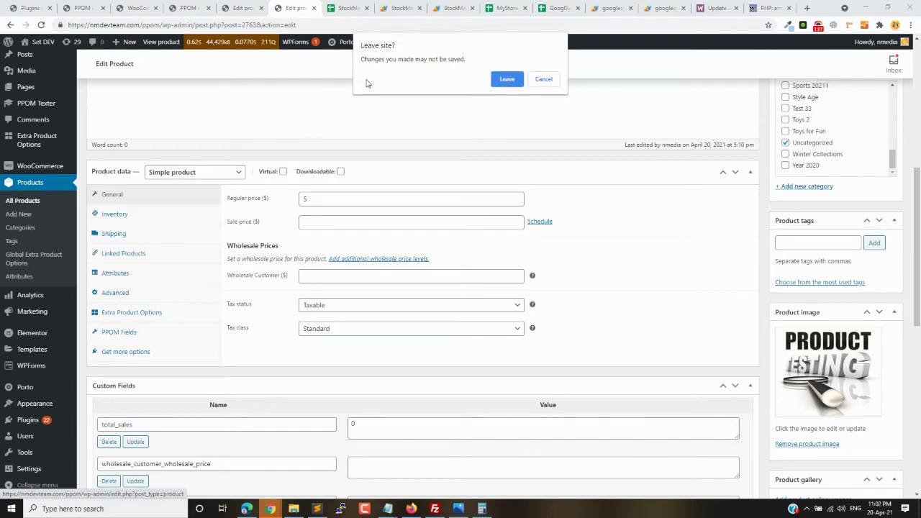
click(506, 79)
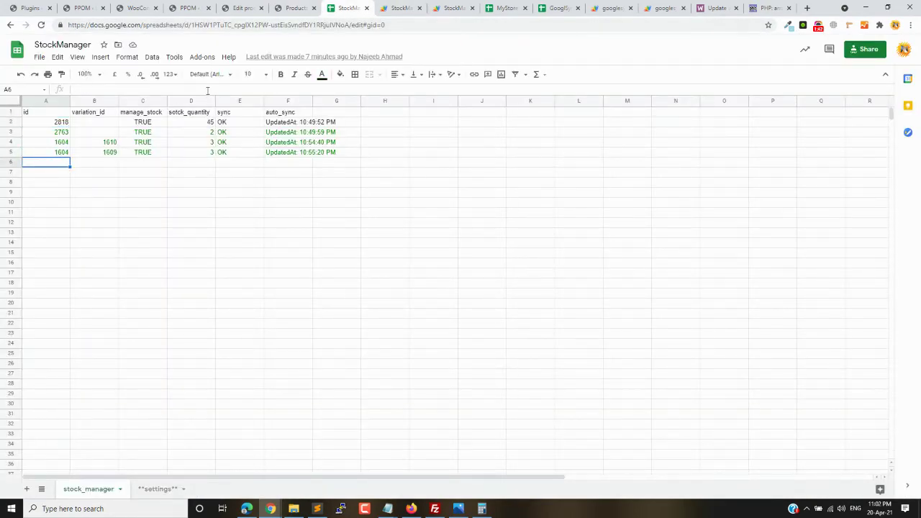
Add a row for product id 2764 in the StockManager sheet with manage_stock TRUE and stock quantity 6.
text(2764)
key(Tab)
key(Tab)
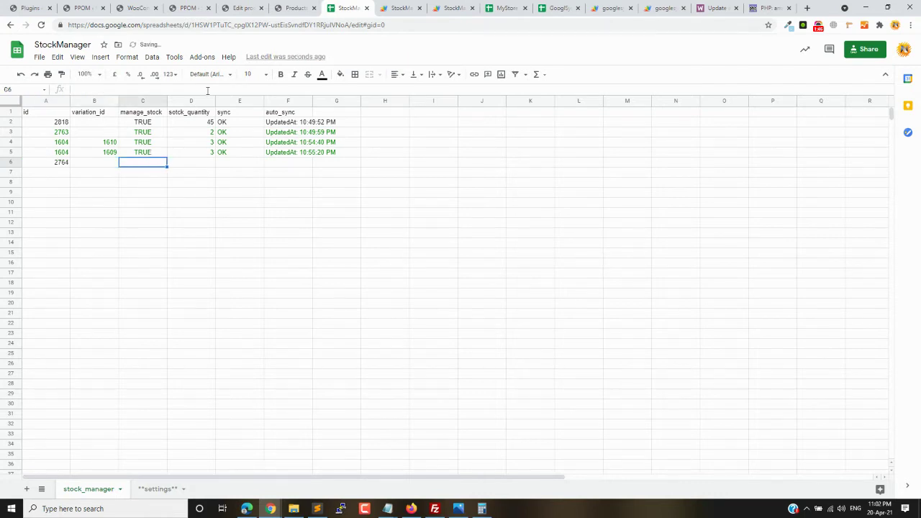
text(true)
key(Tab)
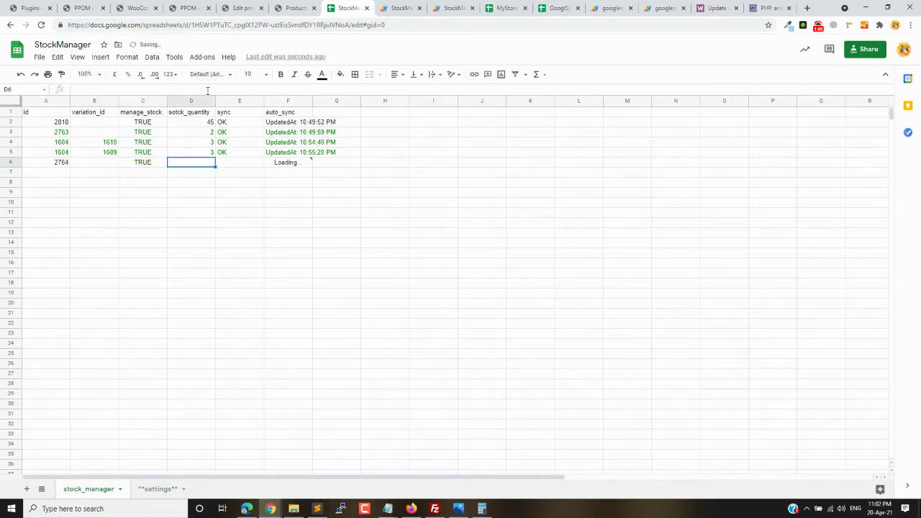
text(6)
key(Tab)
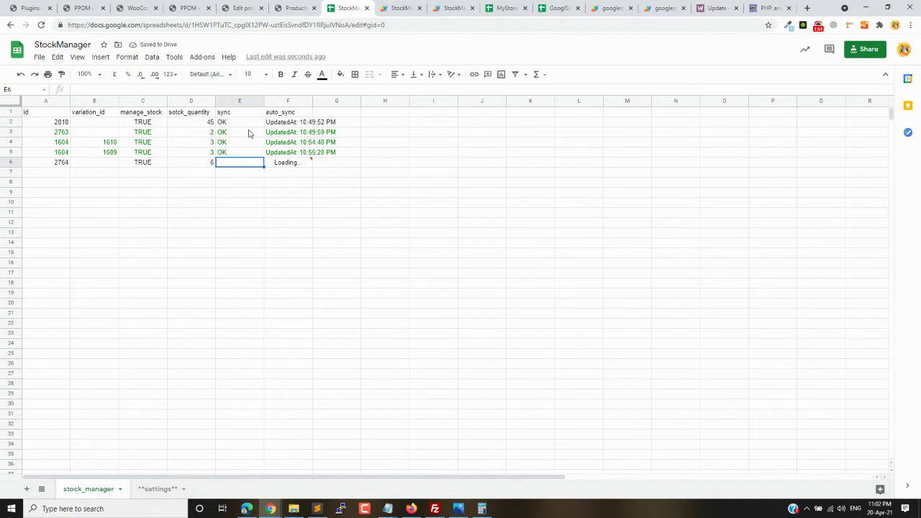
Enter OK in the 2764 row's sync cell, and retrigger the sync by clearing and restoring that value.
text(OK)
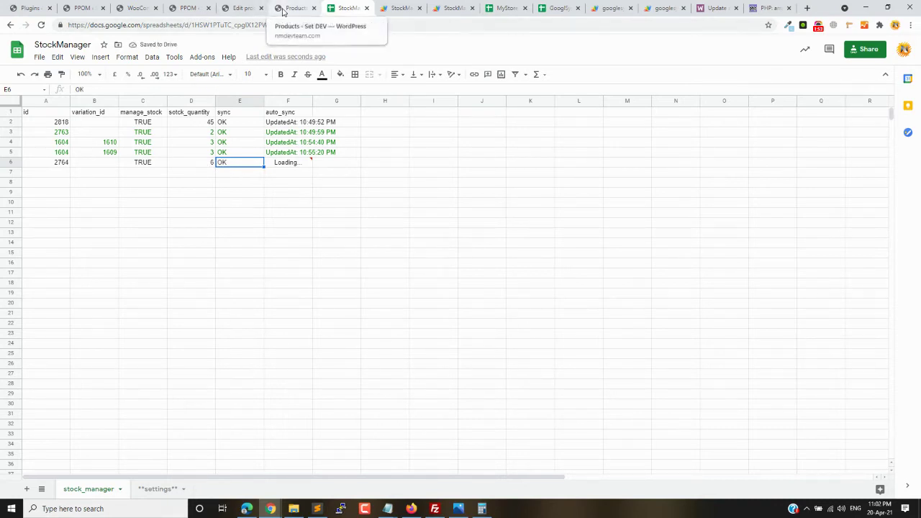
mouse_move(273, 167)
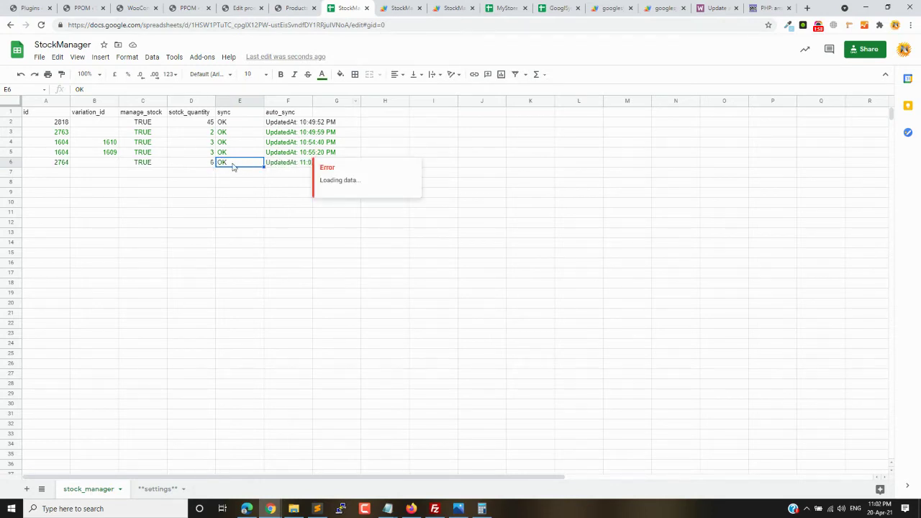
key(Delete)
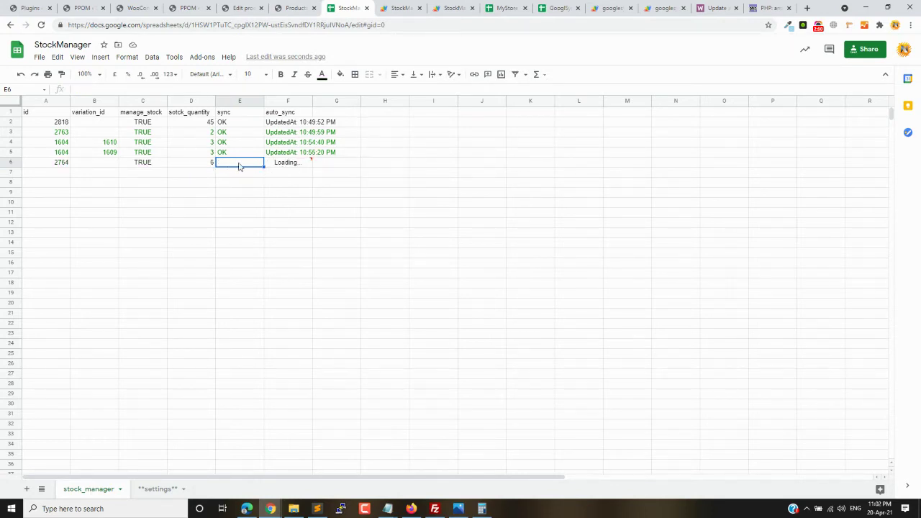
key(ctrl+z)
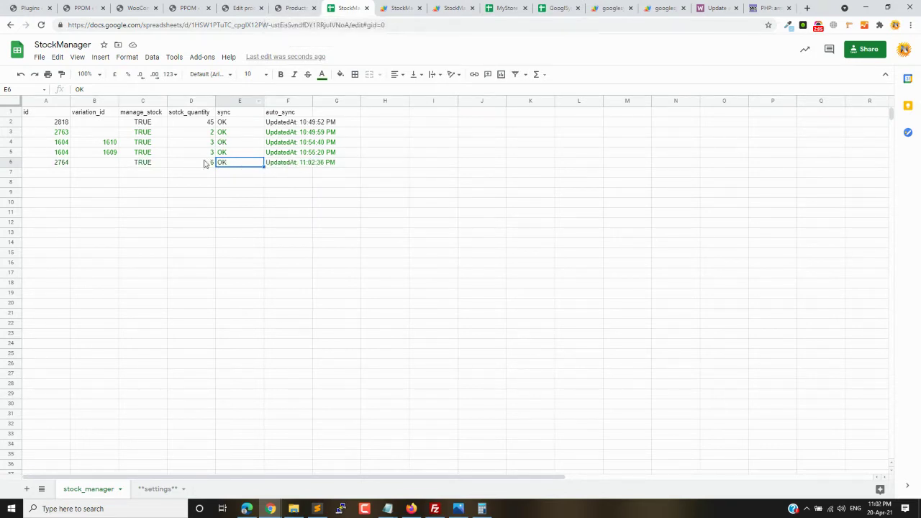
Open product 2764 for editing in the WordPress admin and check its inventory stock settings.
click(282, 10)
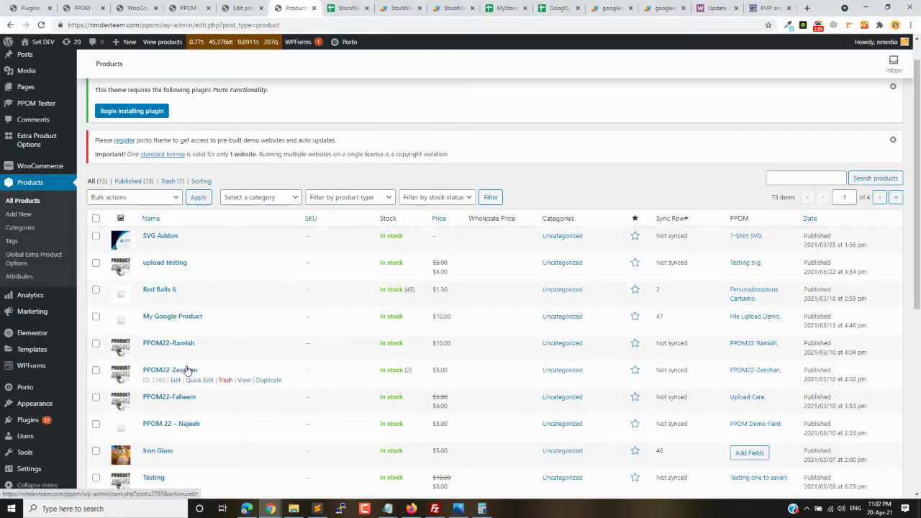
click(347, 9)
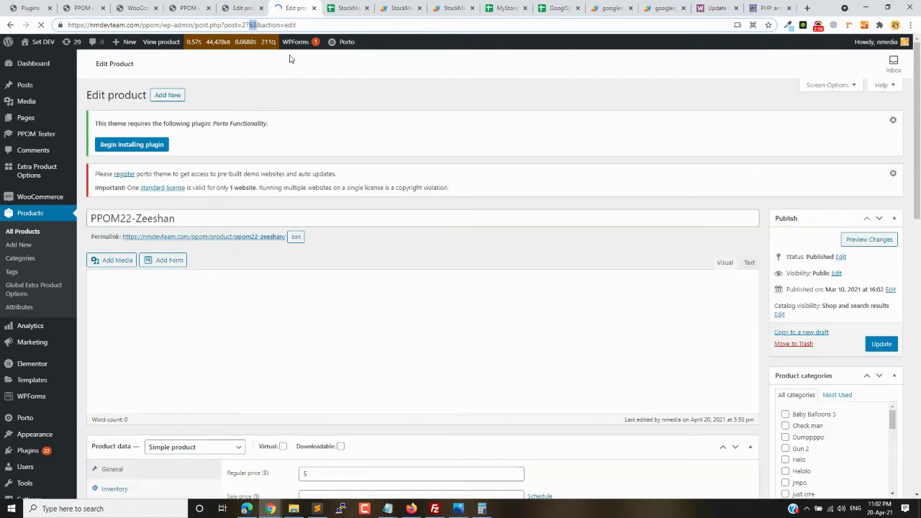
text(64)
key(Return)
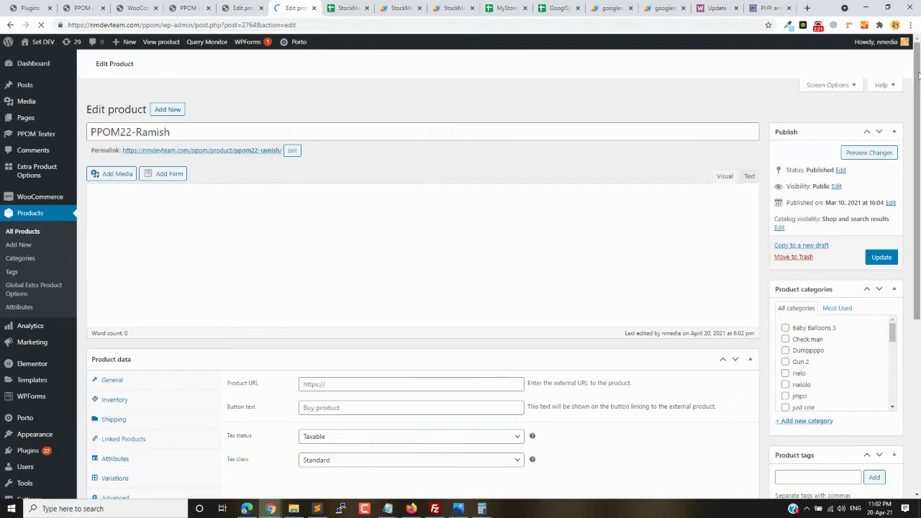
scroll(918, 72, down, 3)
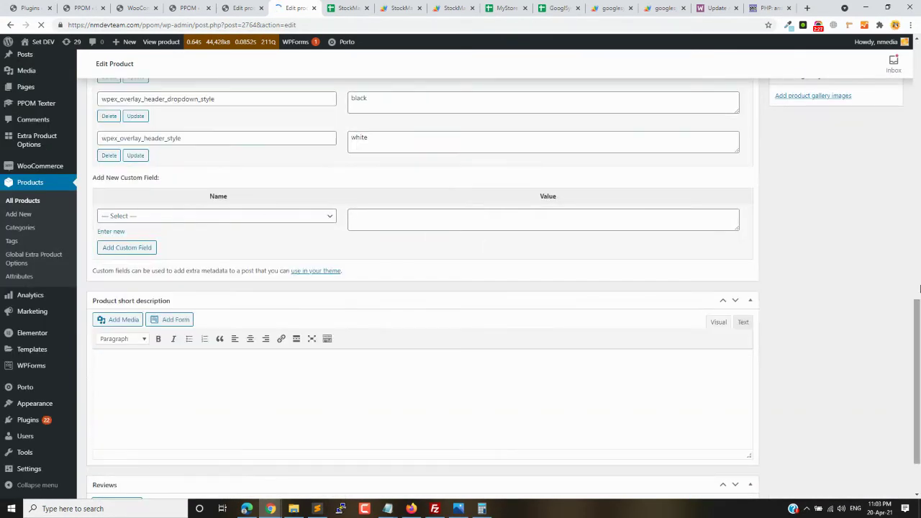
drag(918, 353, 918, 231)
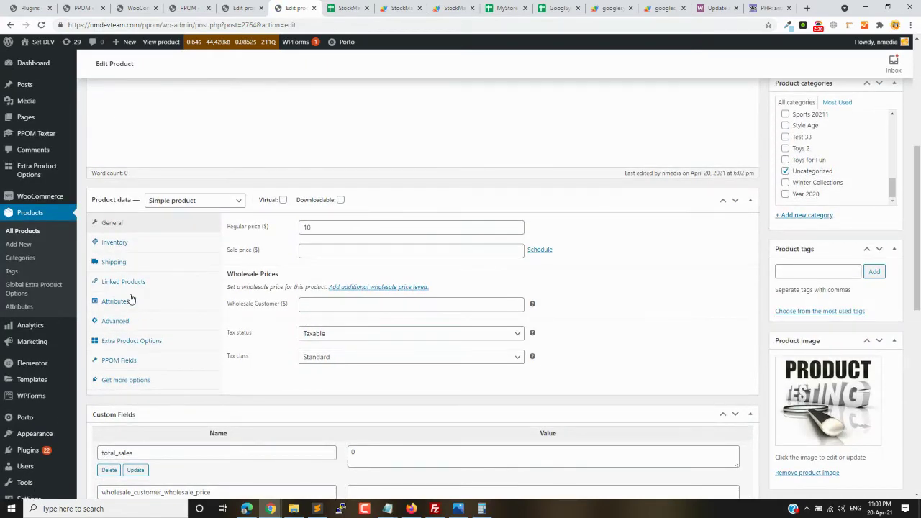
click(115, 243)
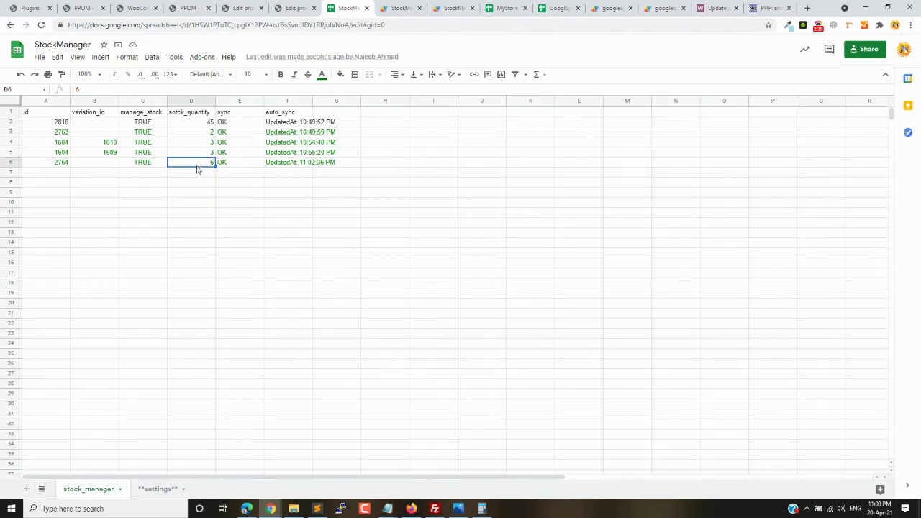
Set the stock quantity of product 2764 to 3 in StockManager and retrigger the sync by clearing and restoring its sync value.
text(3)
key(Tab)
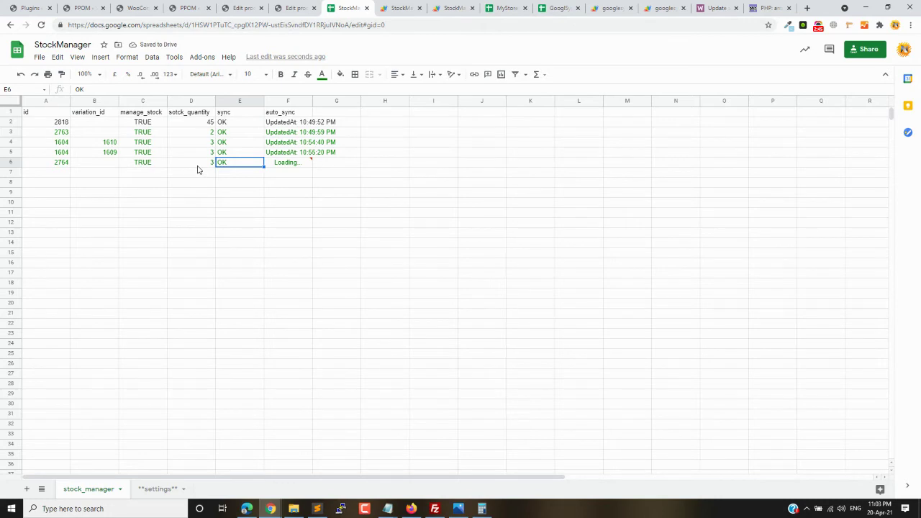
key(Delete)
key(ctrl+z)
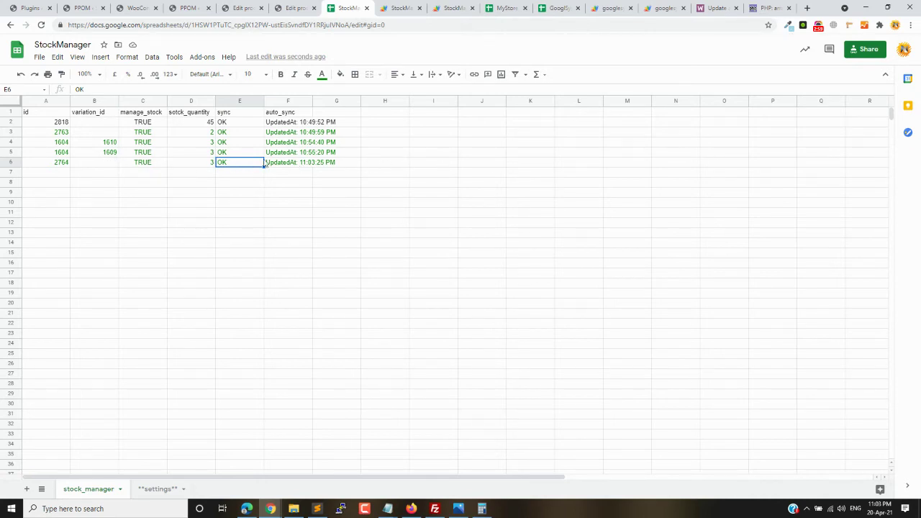
Reload the edit page of product 2764, discarding unsaved changes, and check its stock quantity in the inventory settings.
click(288, 7)
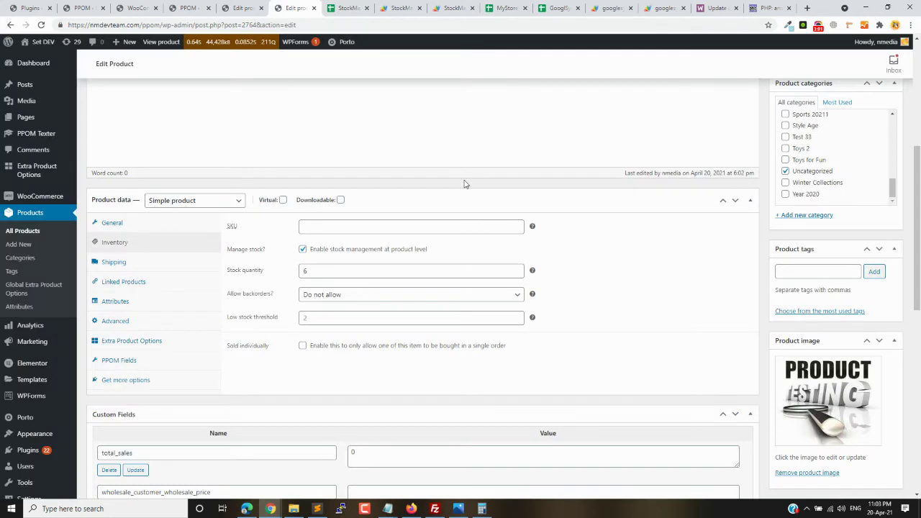
click(41, 25)
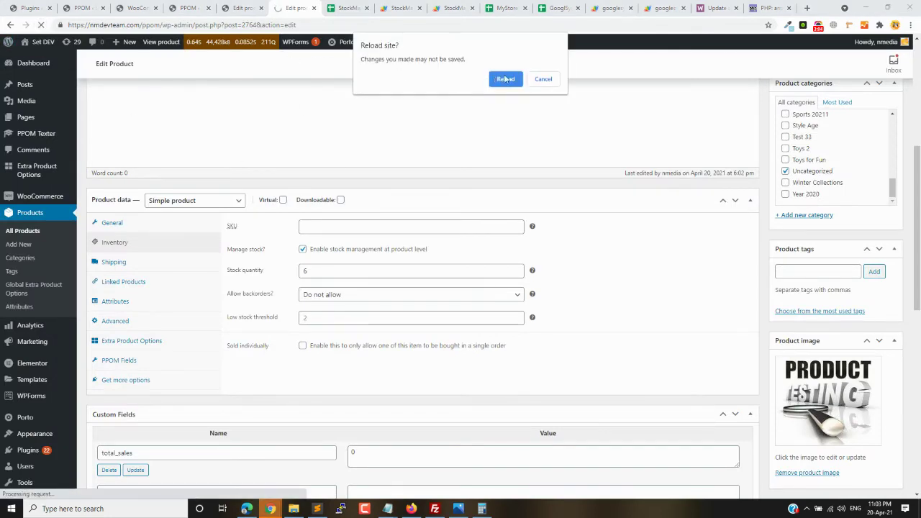
click(506, 79)
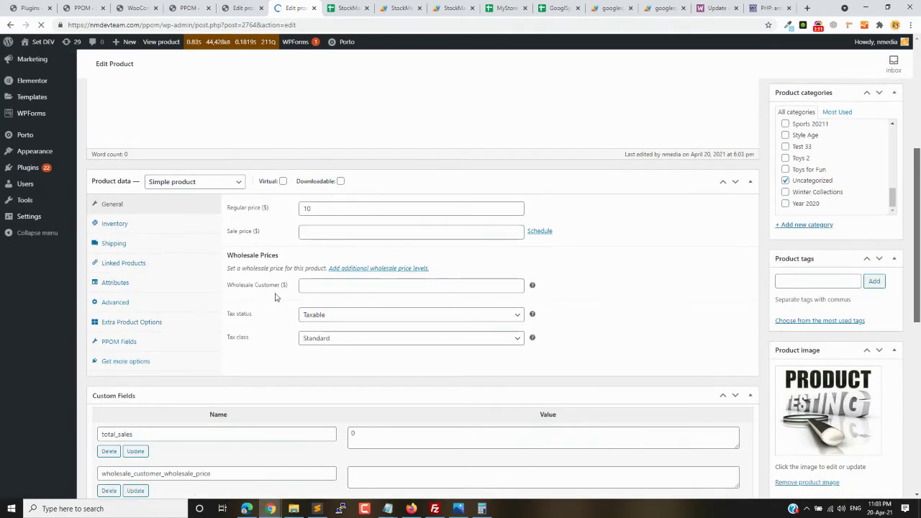
click(114, 224)
scroll(124, 228, down, 3)
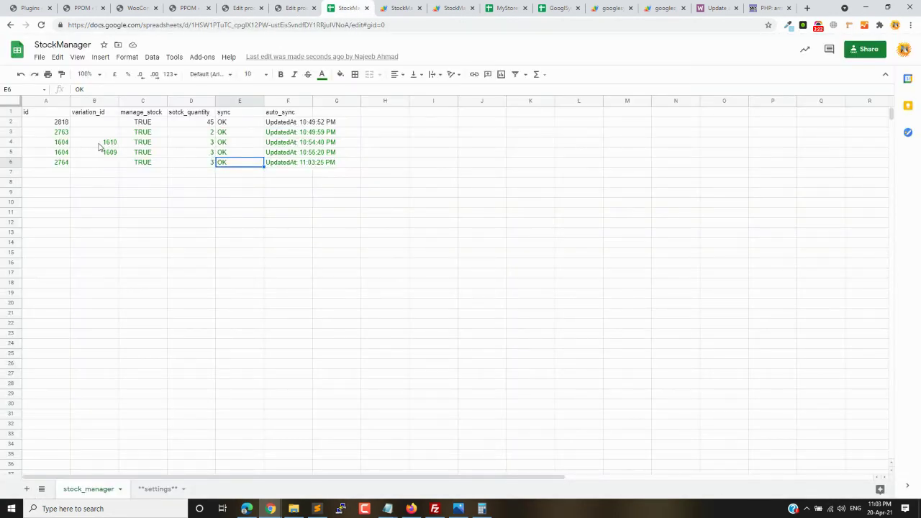
Return to the StockManager sheet and examine the variation_id entries of product 1604.
click(61, 148)
click(96, 151)
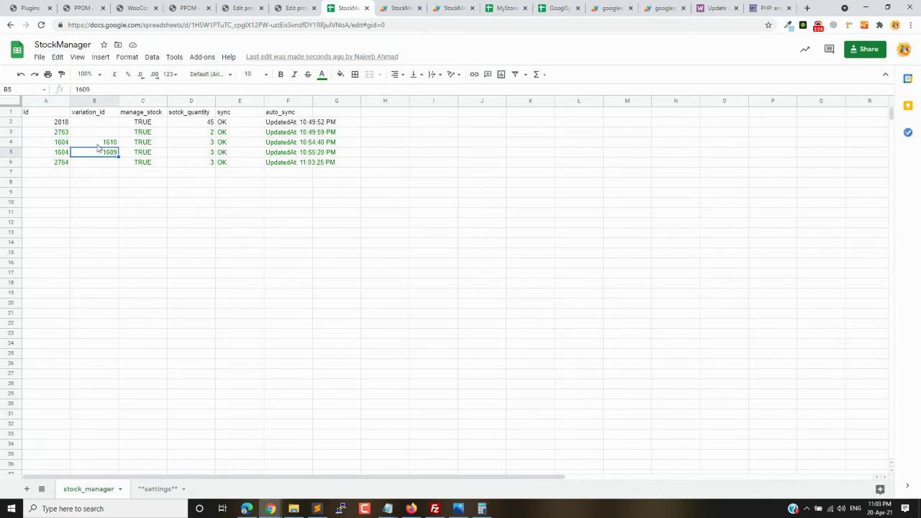
click(103, 142)
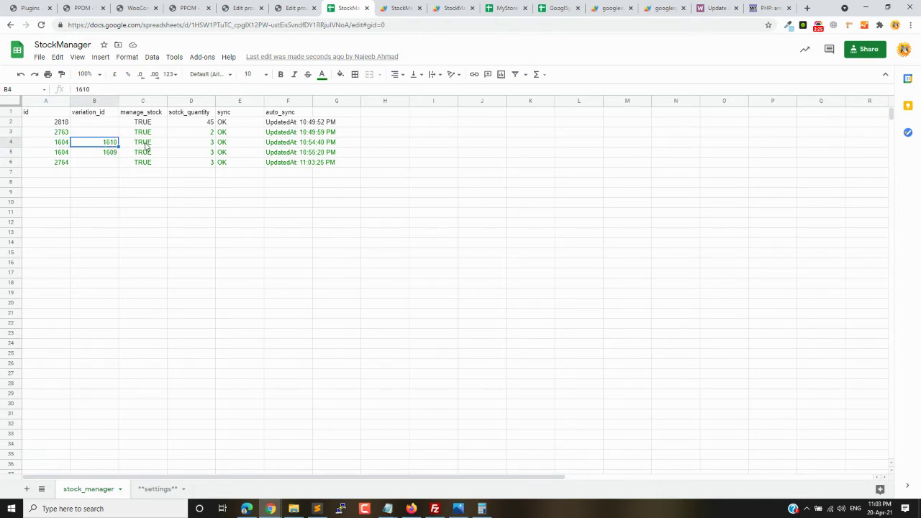
In the StockManager sheet, set manage_stock to FALSE for variation 1610 and the stock quantity of variation 1609 to 1.
click(146, 144)
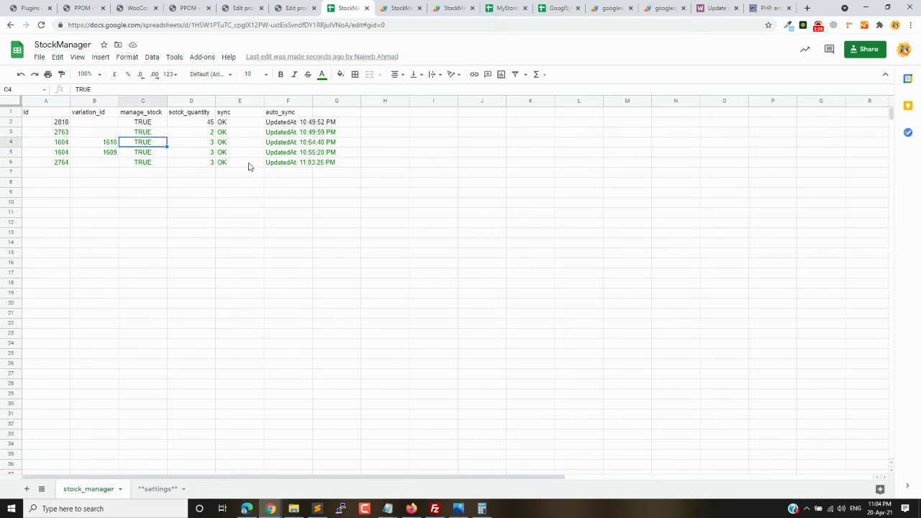
text(FALSE)
key(Return)
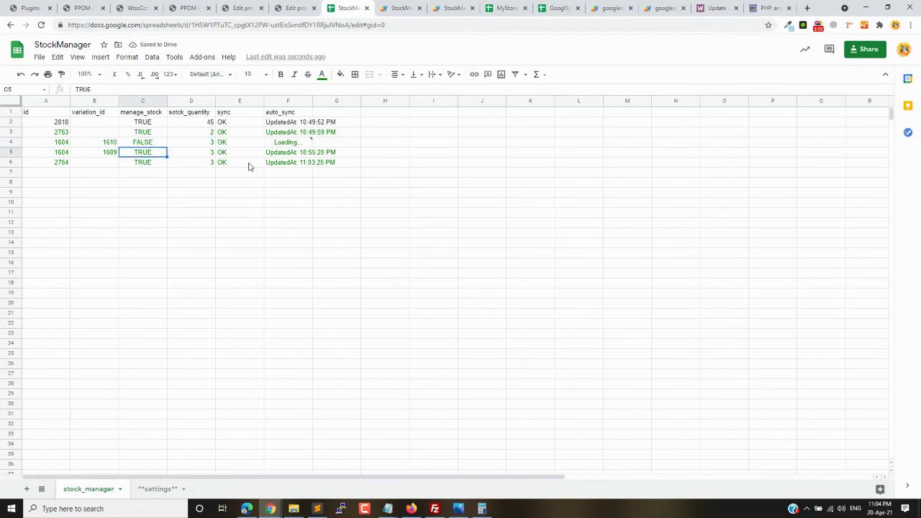
key(Right)
text(1)
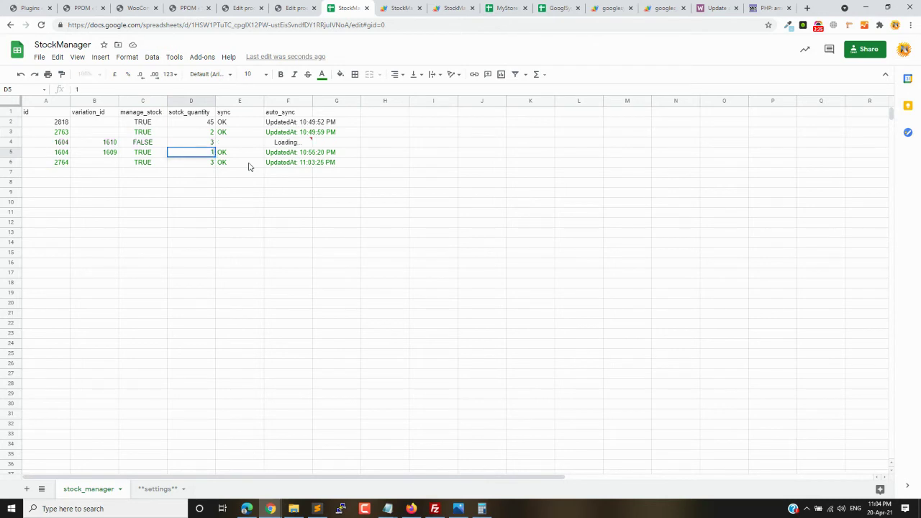
key(Right)
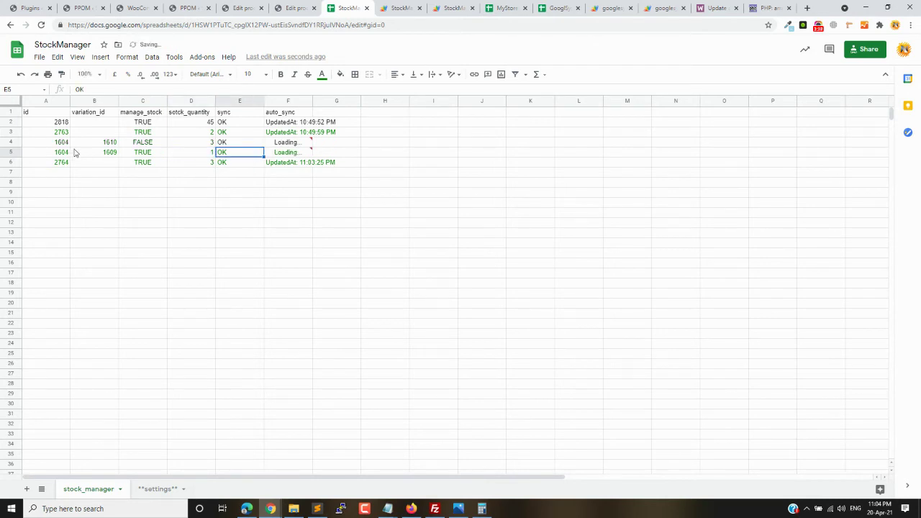
Switch to the WordPress edit page of product 1604 and check the stock settings of variations 1610 and 1609.
click(242, 8)
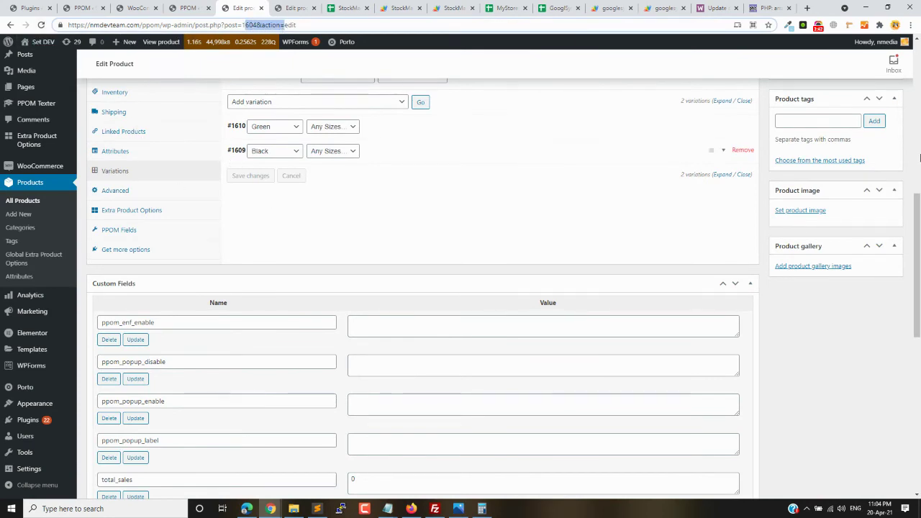
click(435, 131)
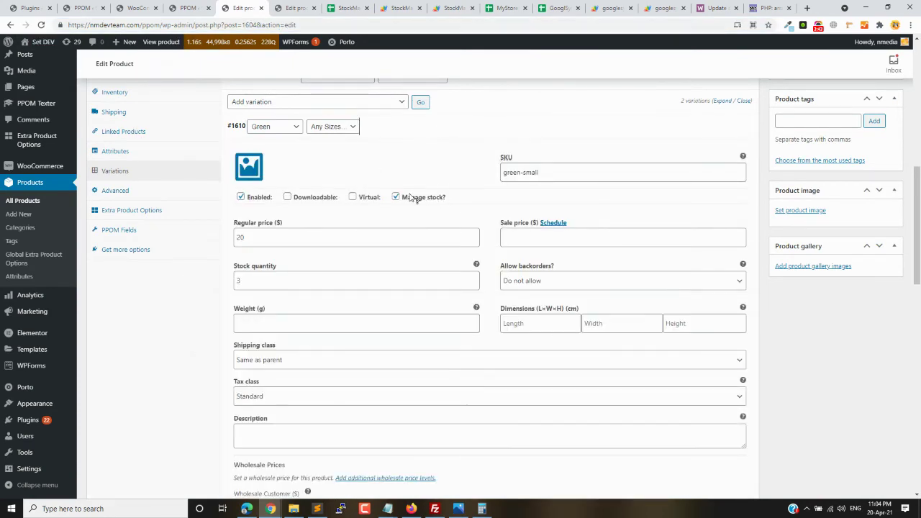
click(394, 137)
click(395, 152)
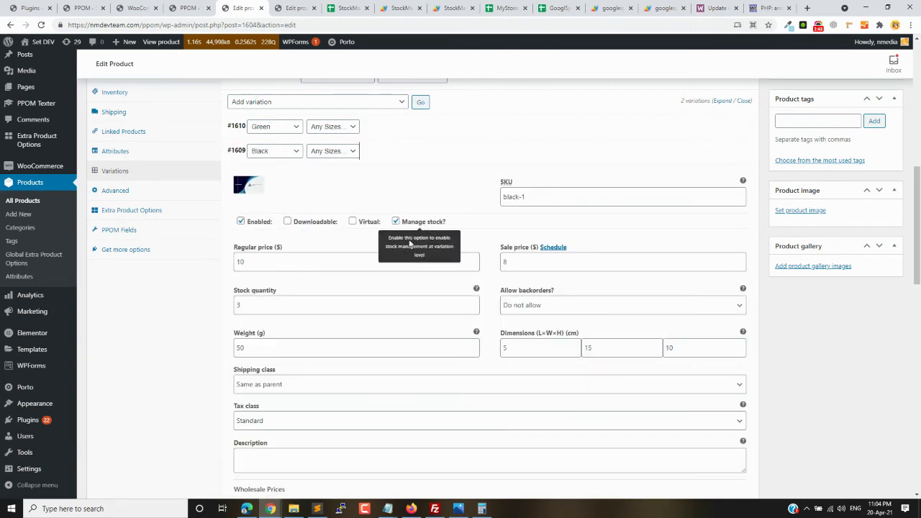
Reload the edit page of product 1604 and check the stock management option of the green variation 1610.
click(41, 24)
click(507, 78)
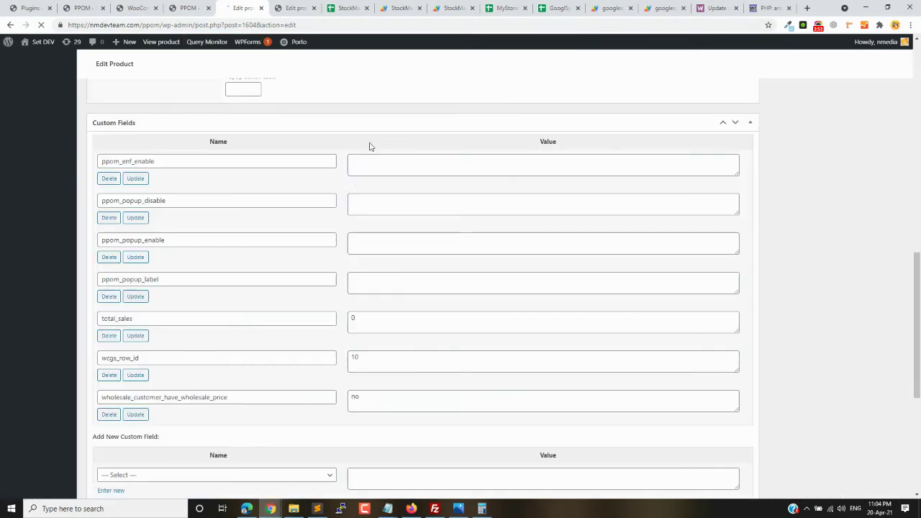
drag(919, 259, 919, 150)
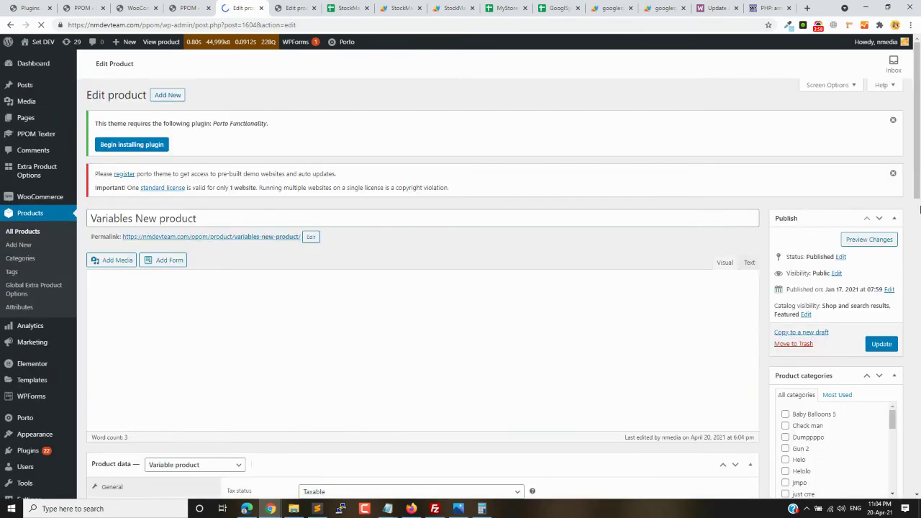
drag(920, 209, 920, 250)
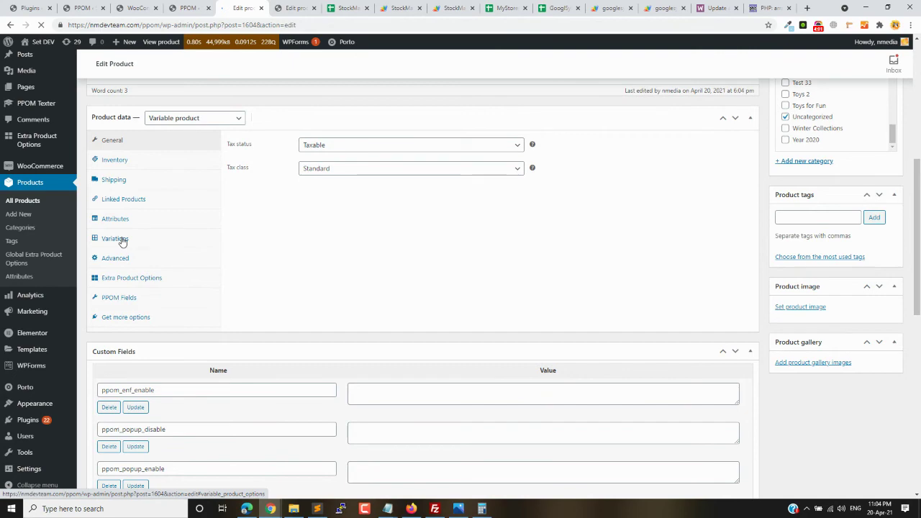
scroll(136, 242, down, 5)
scroll(289, 231, up, 8)
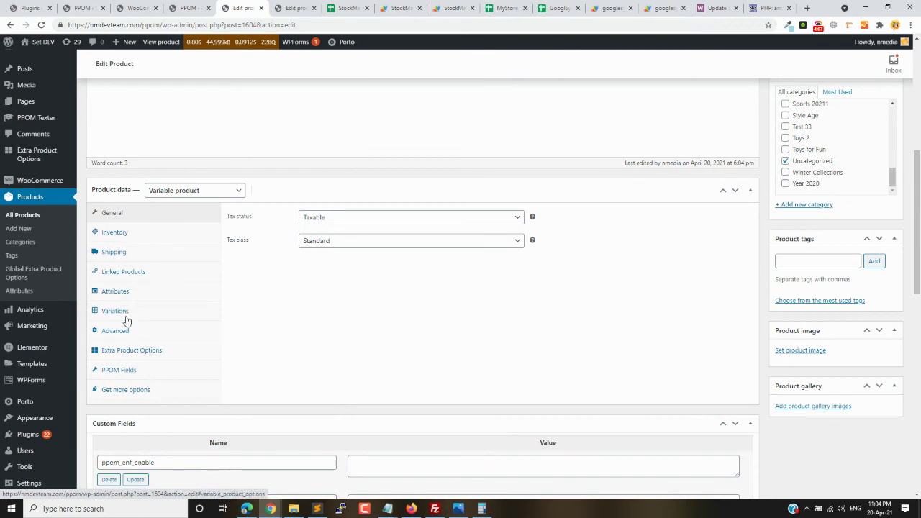
click(126, 313)
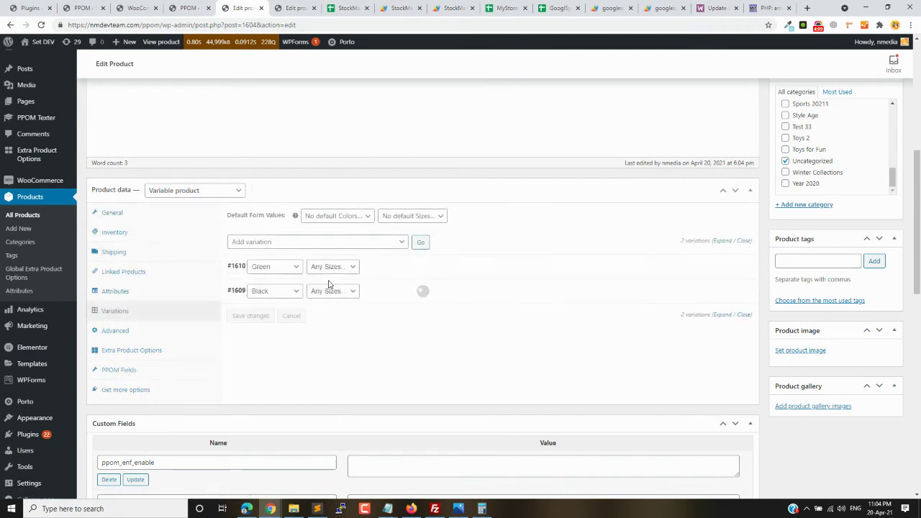
click(384, 269)
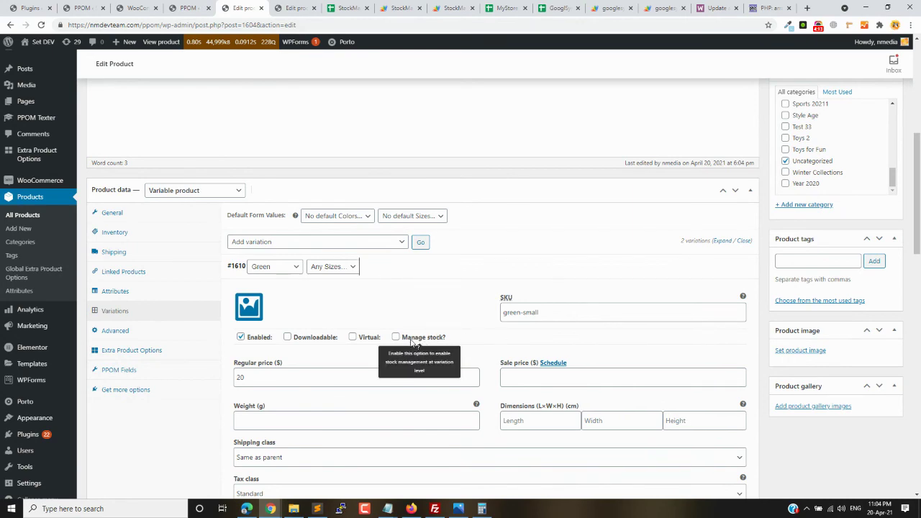
Expand the black variation 1609 and check its stock quantity.
drag(912, 214, 911, 286)
scroll(911, 286, down, 2)
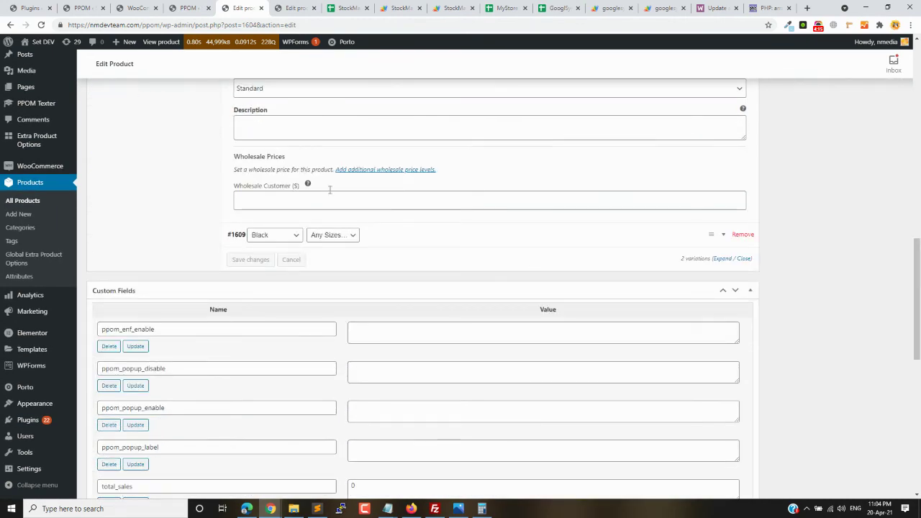
click(379, 238)
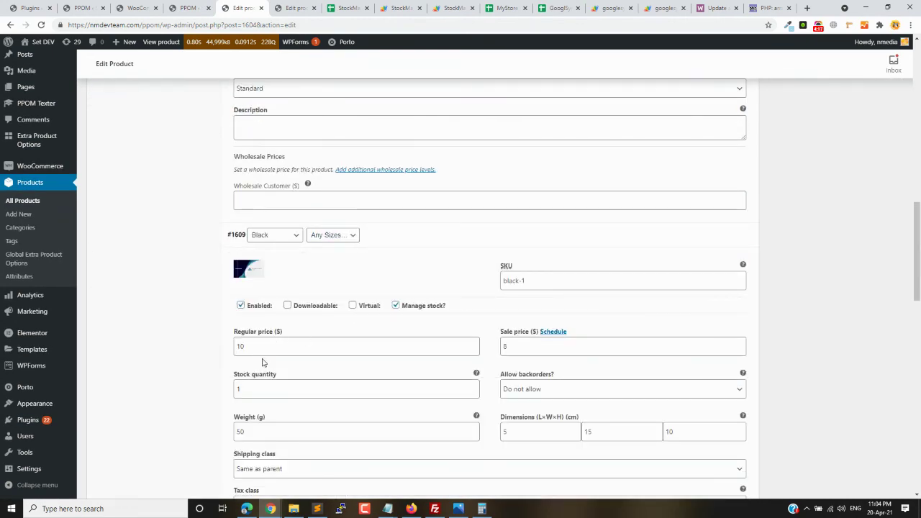
click(254, 387)
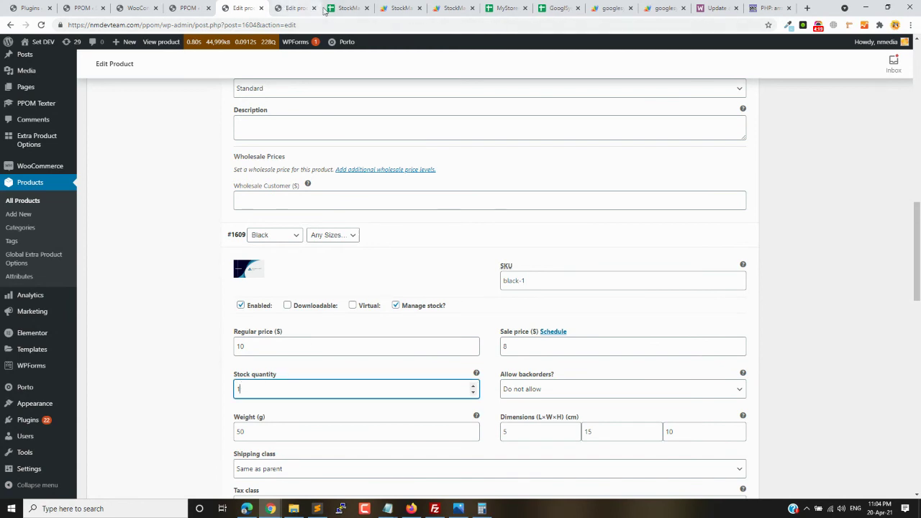
Return to the StockManager sheet, briefly view the WooCommerce Google Sync plugin page, and come back to the sheet.
click(347, 8)
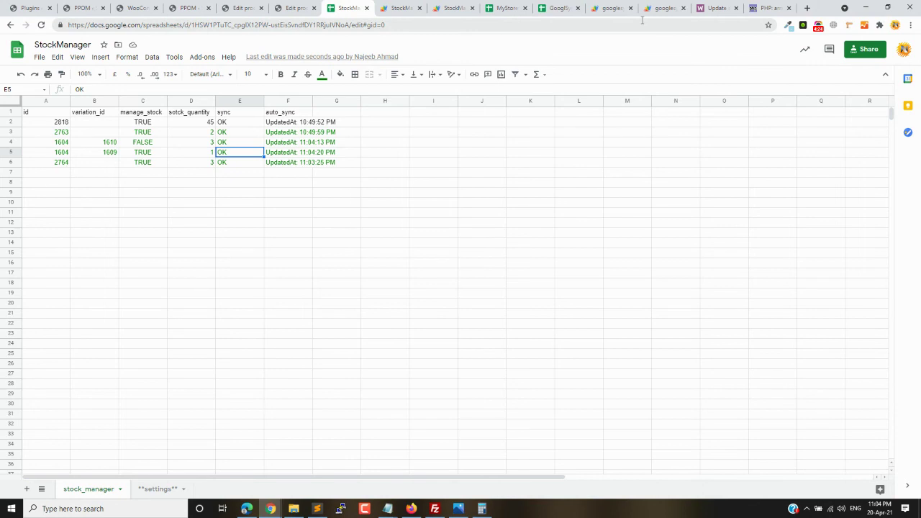
key(alt+Tab)
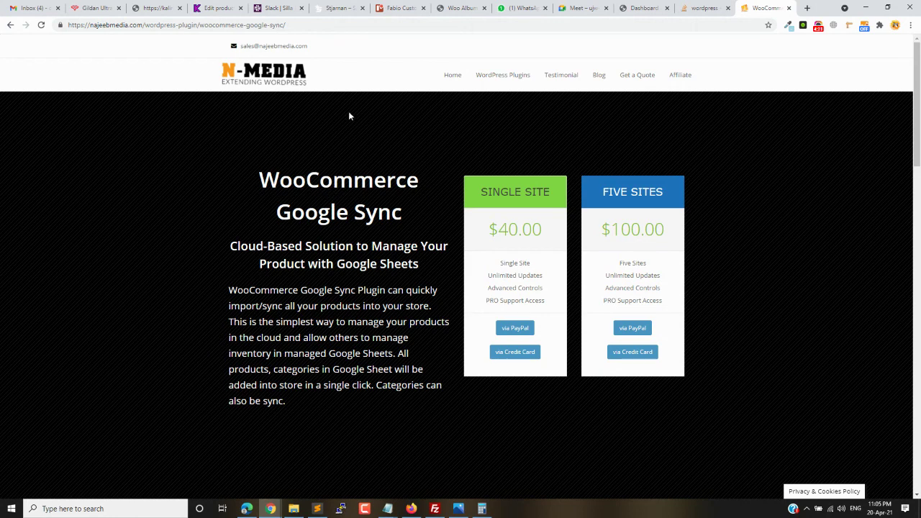
key(alt+Tab)
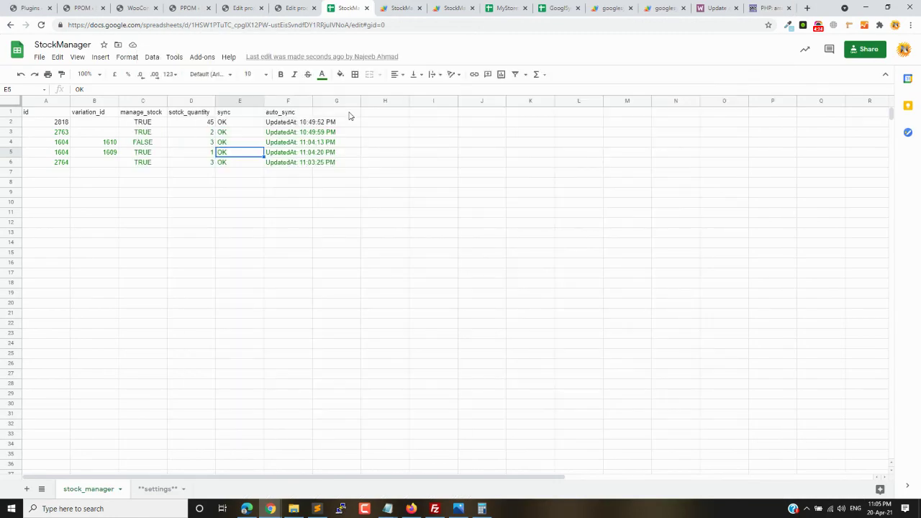